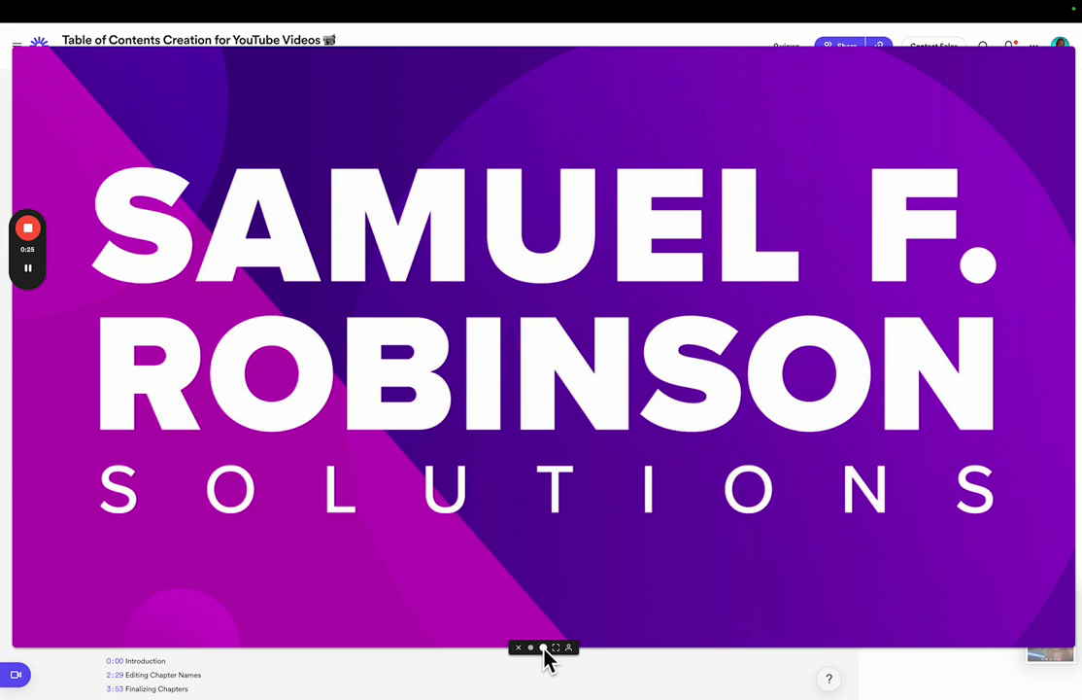
left_click(543, 648)
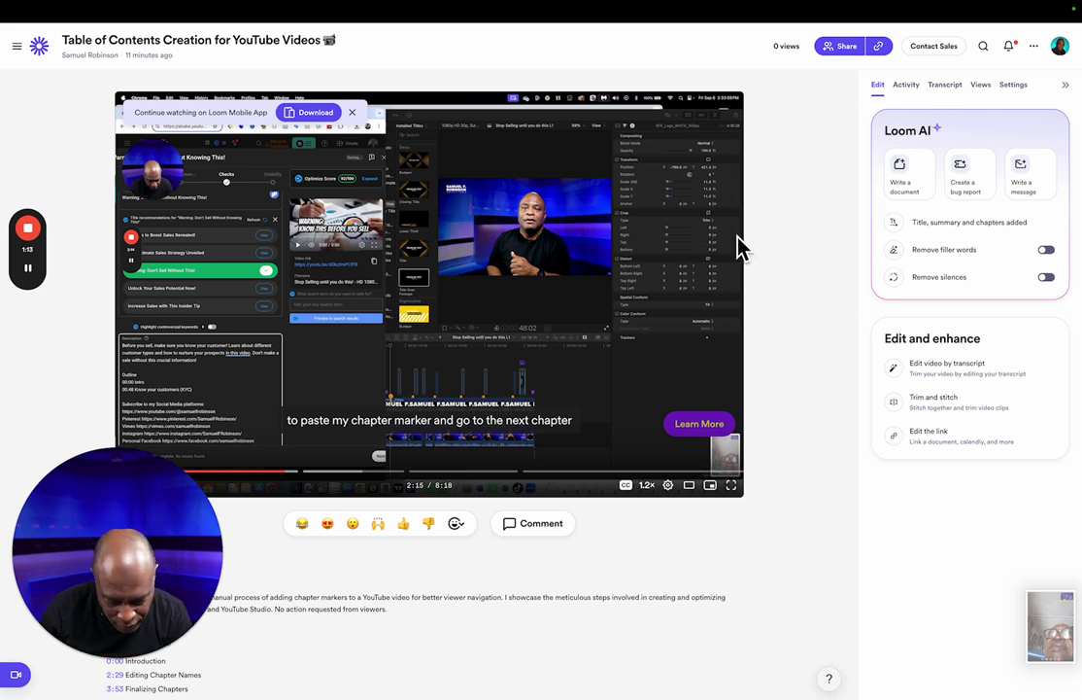
left_click_drag(150, 524, 1006, 692)
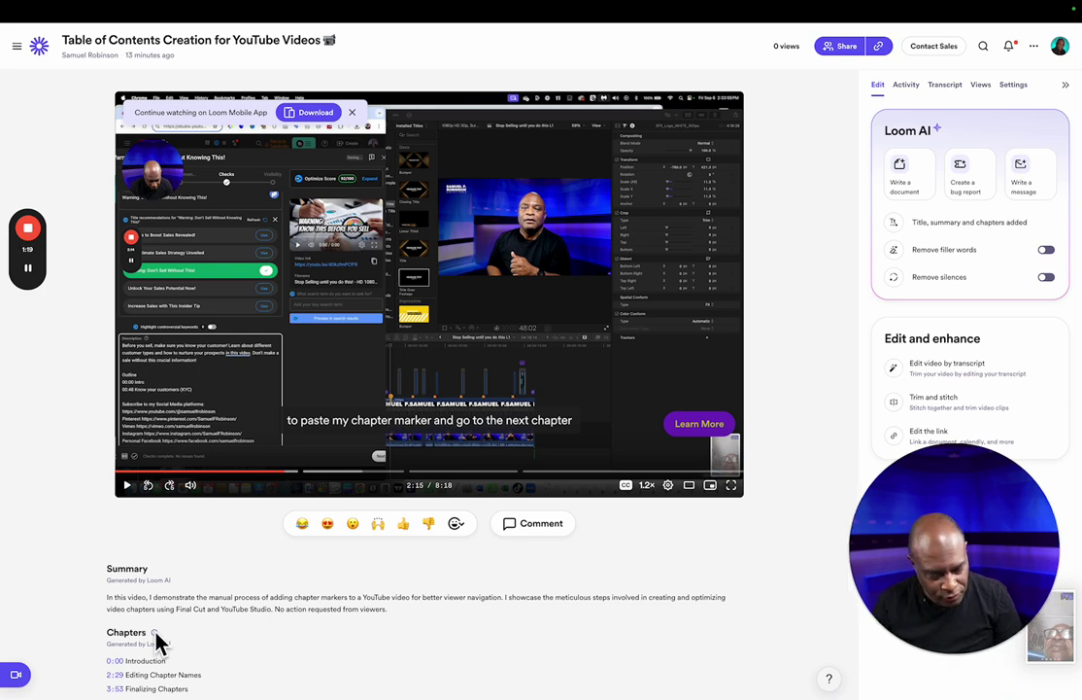
Step: Open the "Table of Contents Creation for YouTube Videos" recording for editing by transcript
scroll(158, 642, "down", 1)
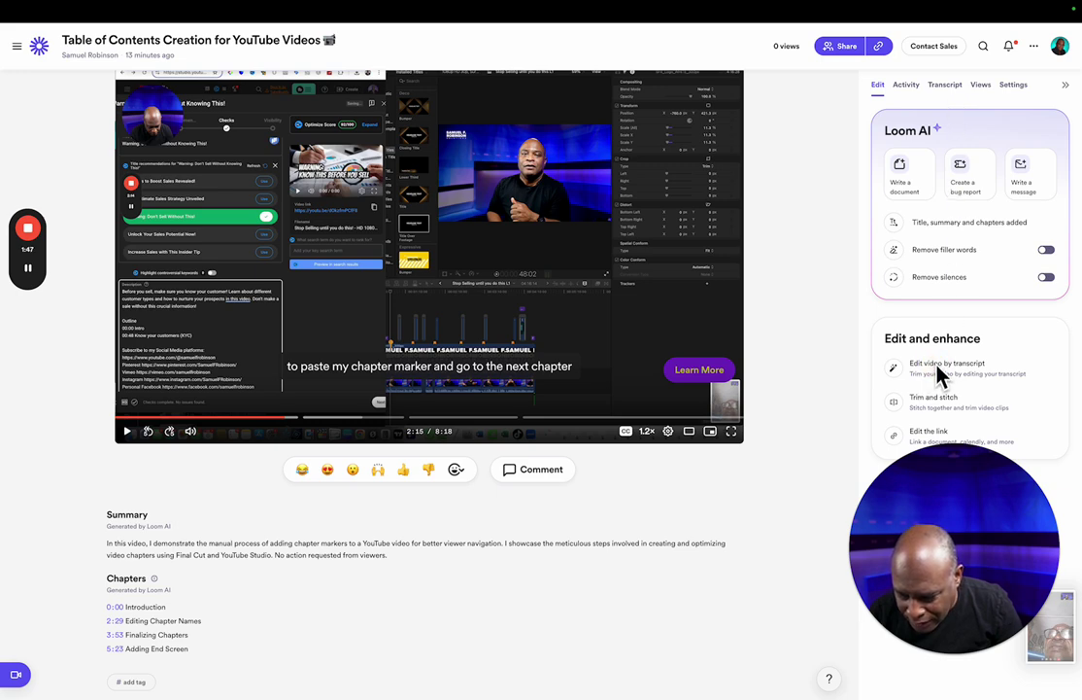
mouse_move(914, 372)
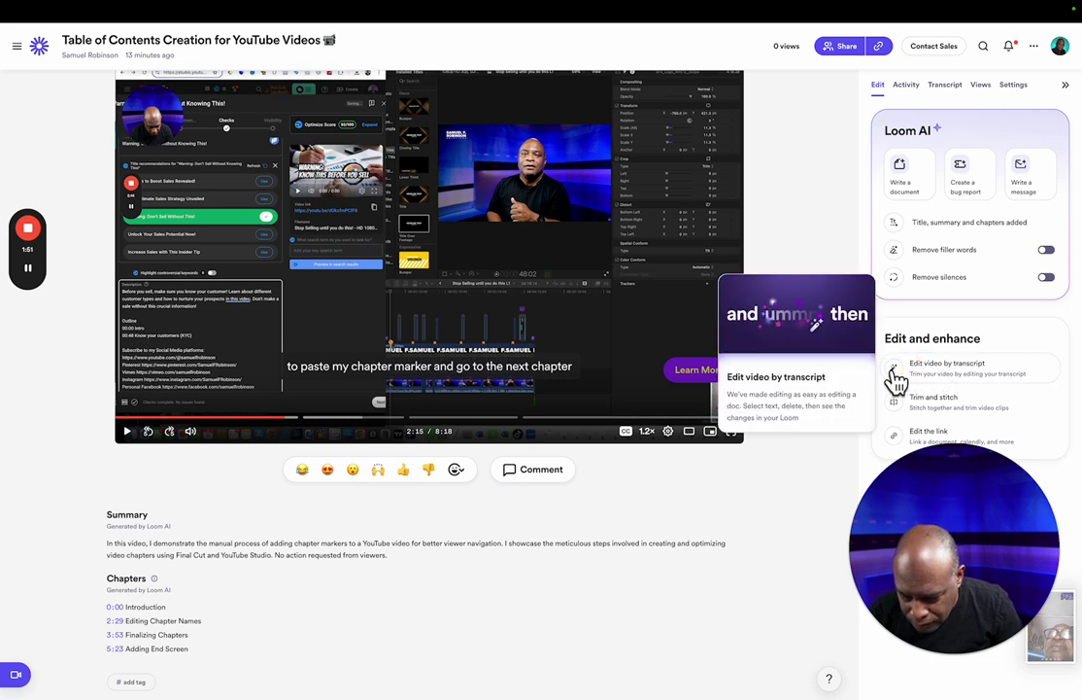
left_click(962, 377)
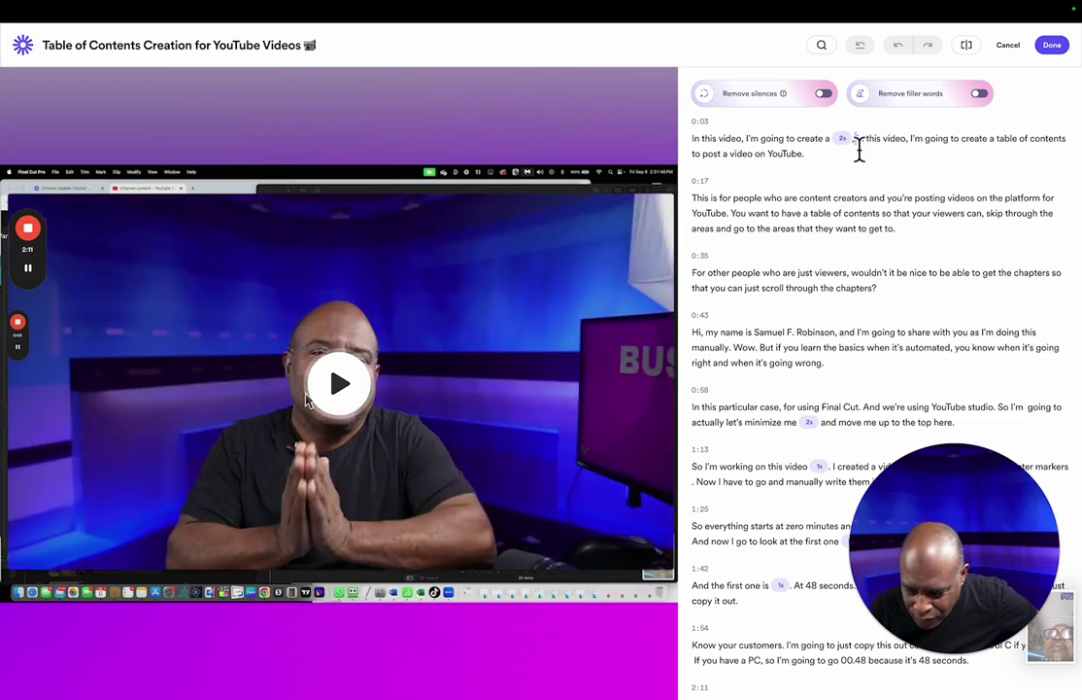
Step: Select the repeated opening phrase "In this video, I'm going to create a" and its 2s pause in the transcript
left_click(856, 143)
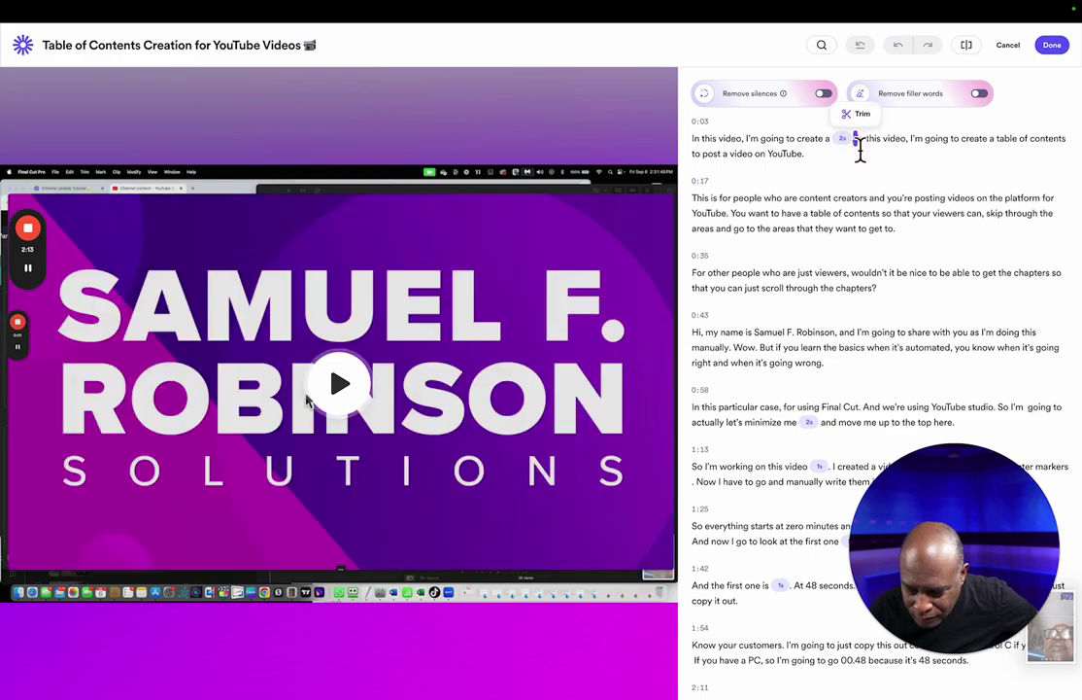
left_click_drag(853, 143, 696, 146)
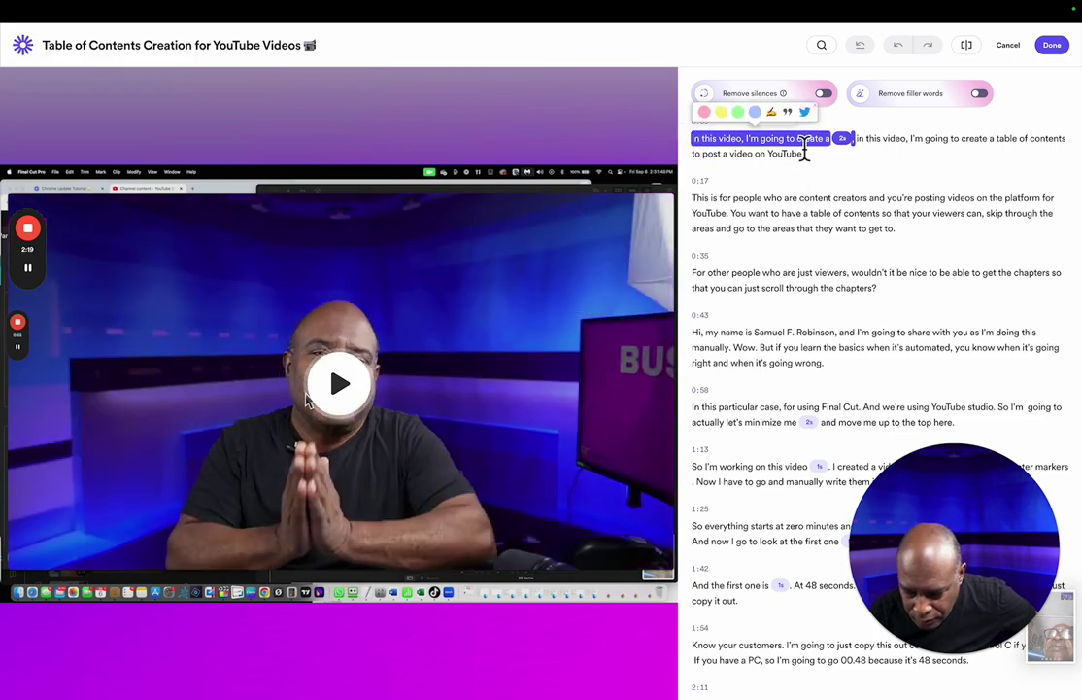
right_click(807, 146)
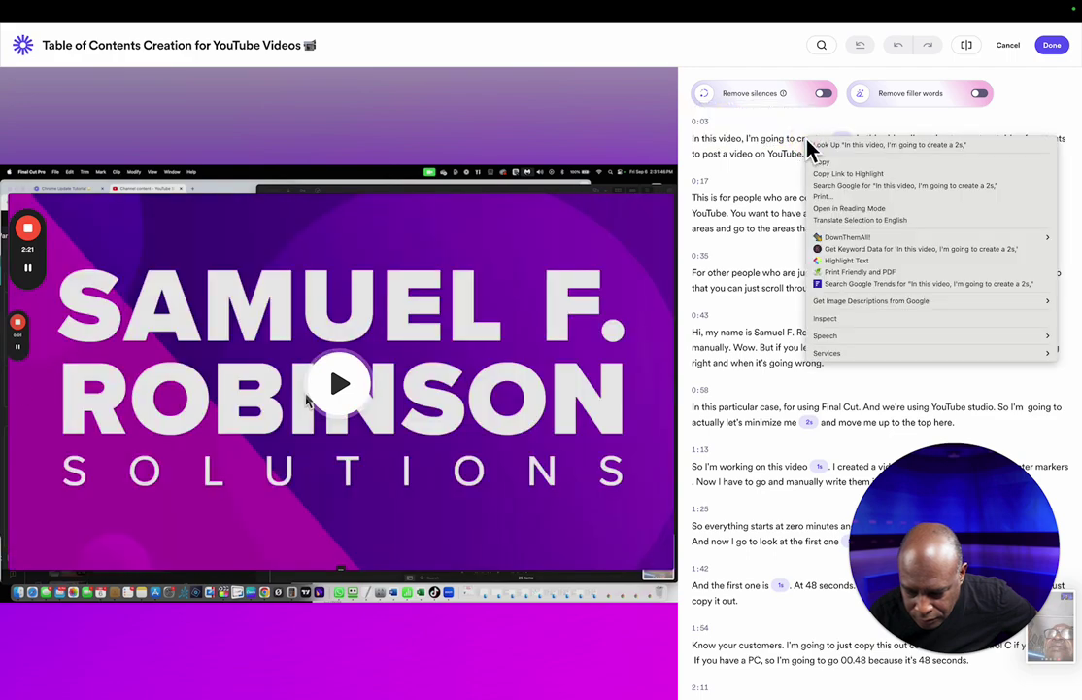
key("Escape")
left_click(841, 138)
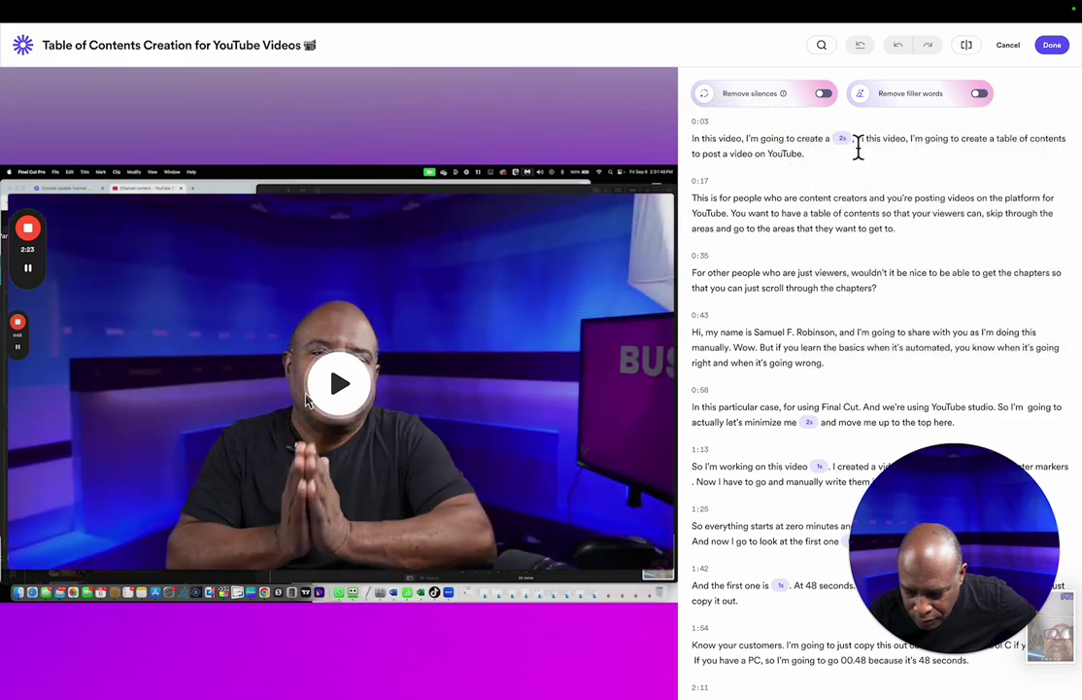
left_click_drag(821, 145, 697, 150)
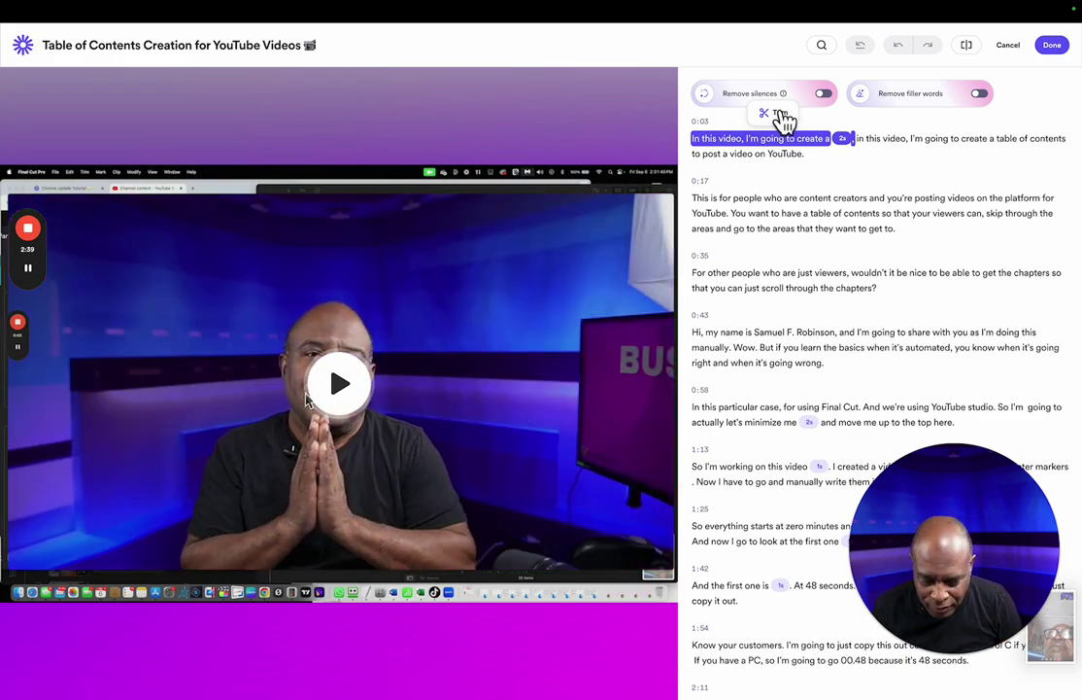
Step: Switch to the timeline trimming editor, play the opening to find the cut point, and split the video at 0:10
left_click(967, 47)
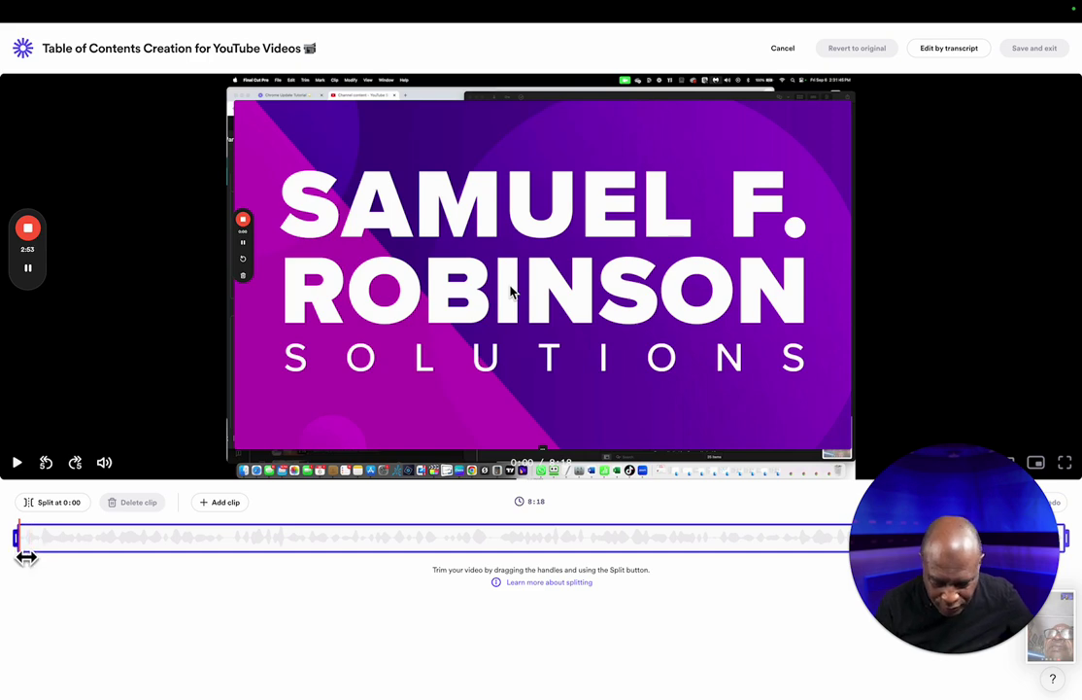
key("space")
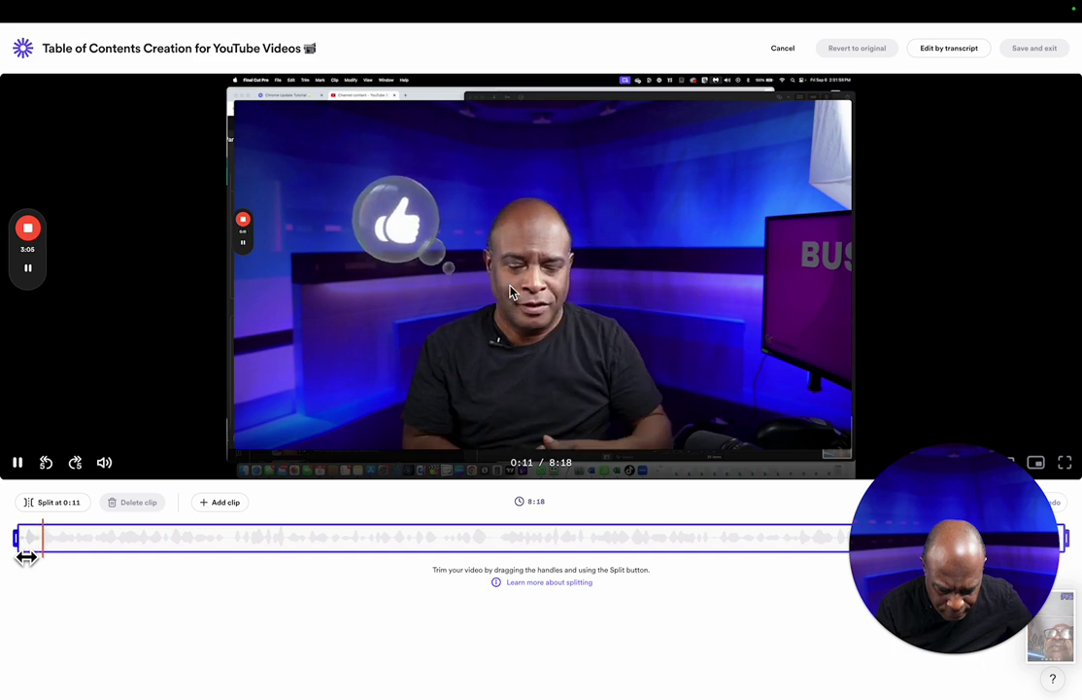
left_click(512, 291)
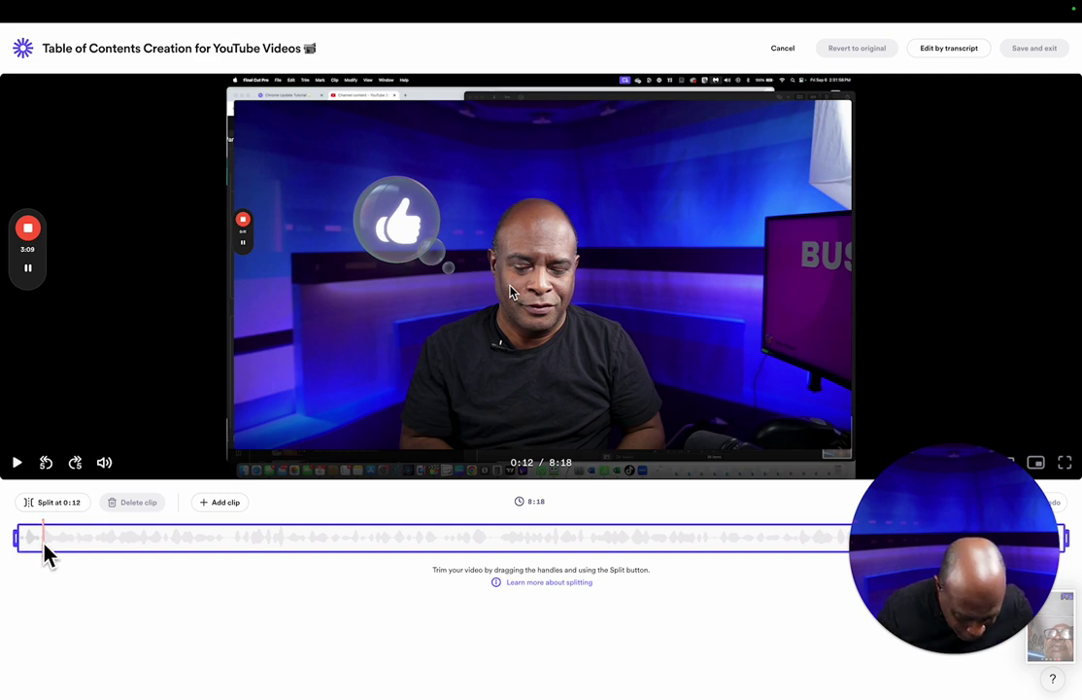
left_click(44, 546)
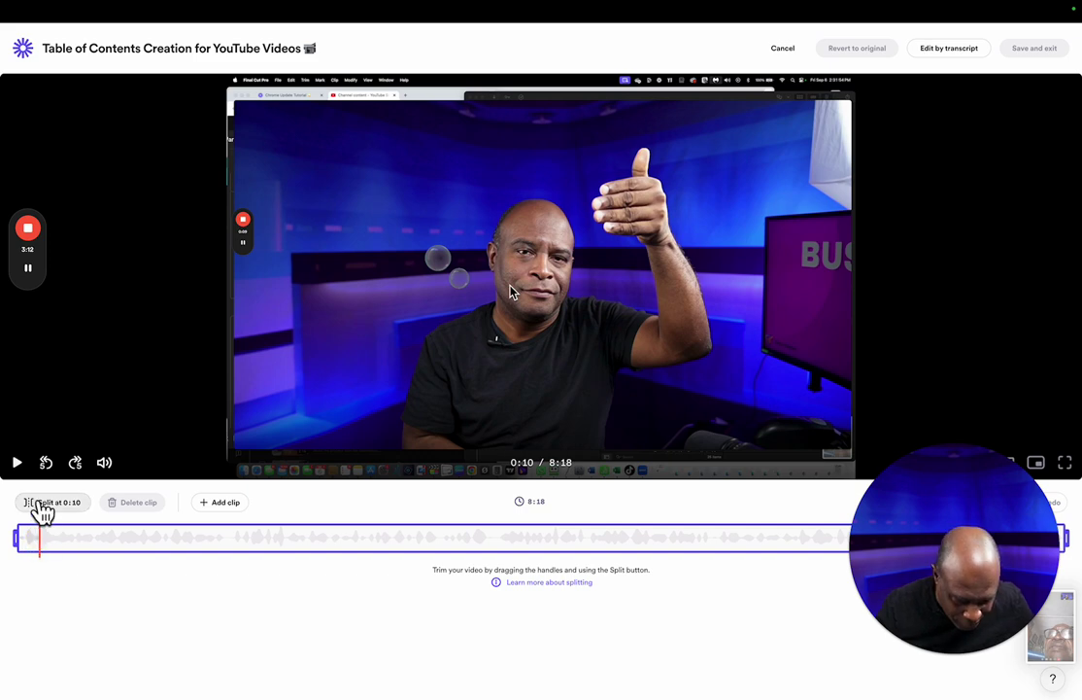
left_click(40, 509)
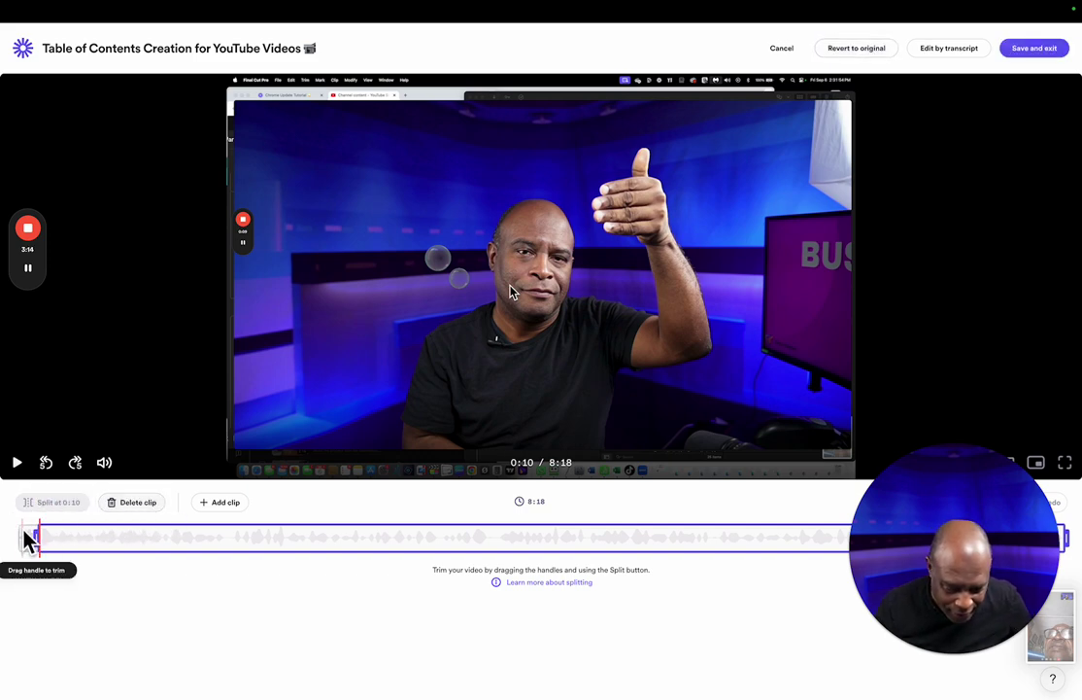
Step: Delete the short clip before the 0:10 split from the start of the video
left_click(25, 542)
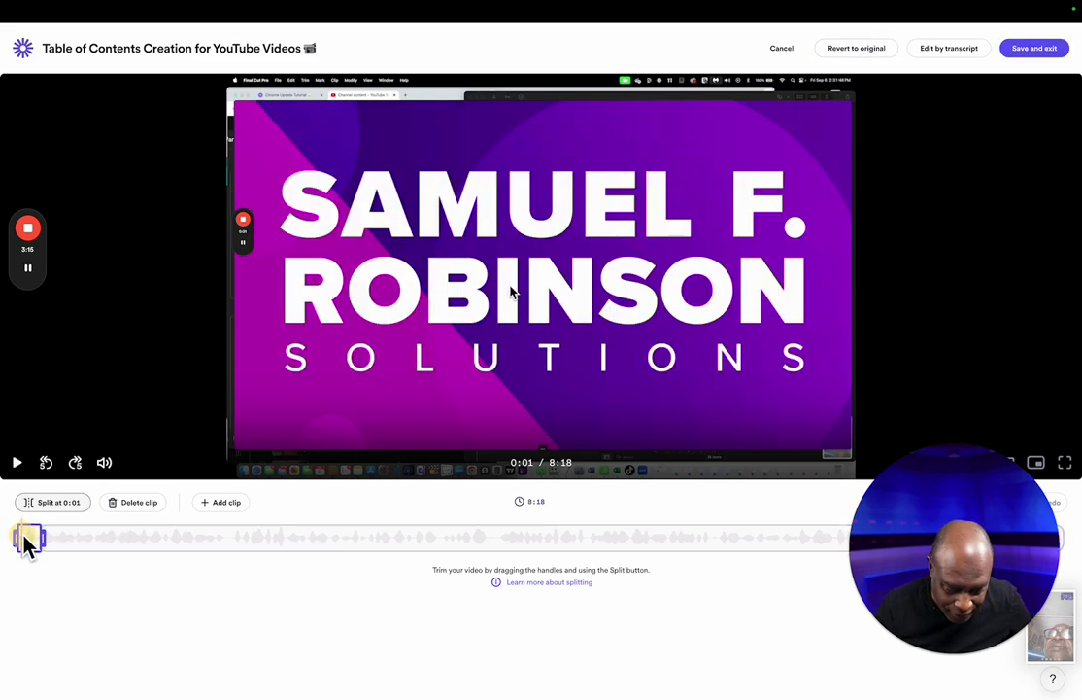
left_click(108, 542)
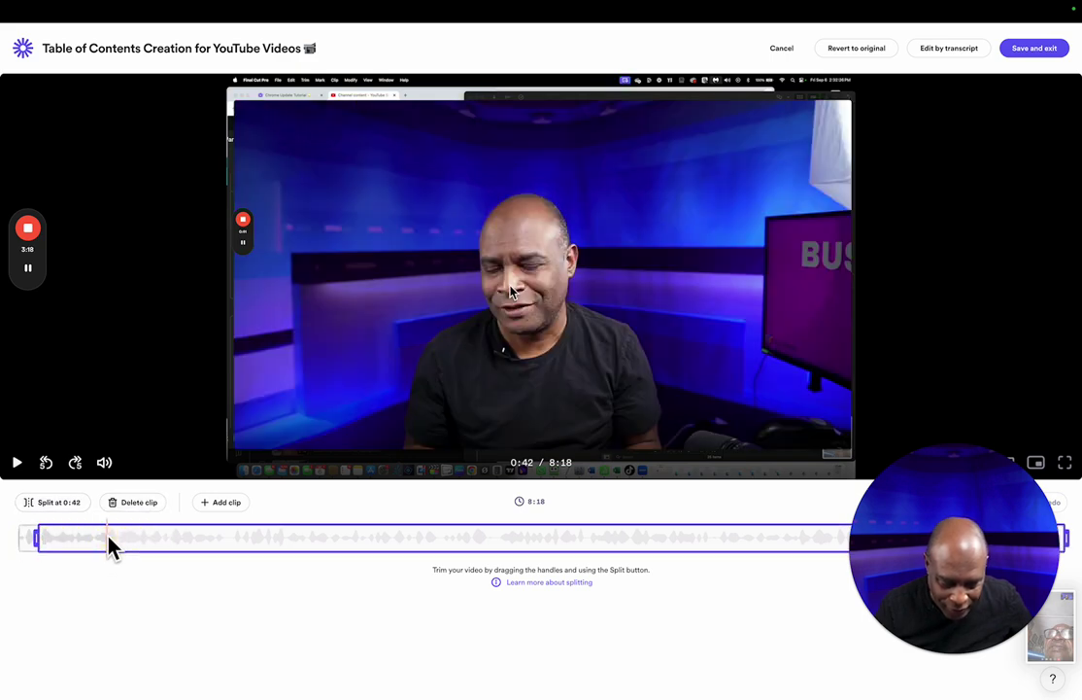
left_click(29, 541)
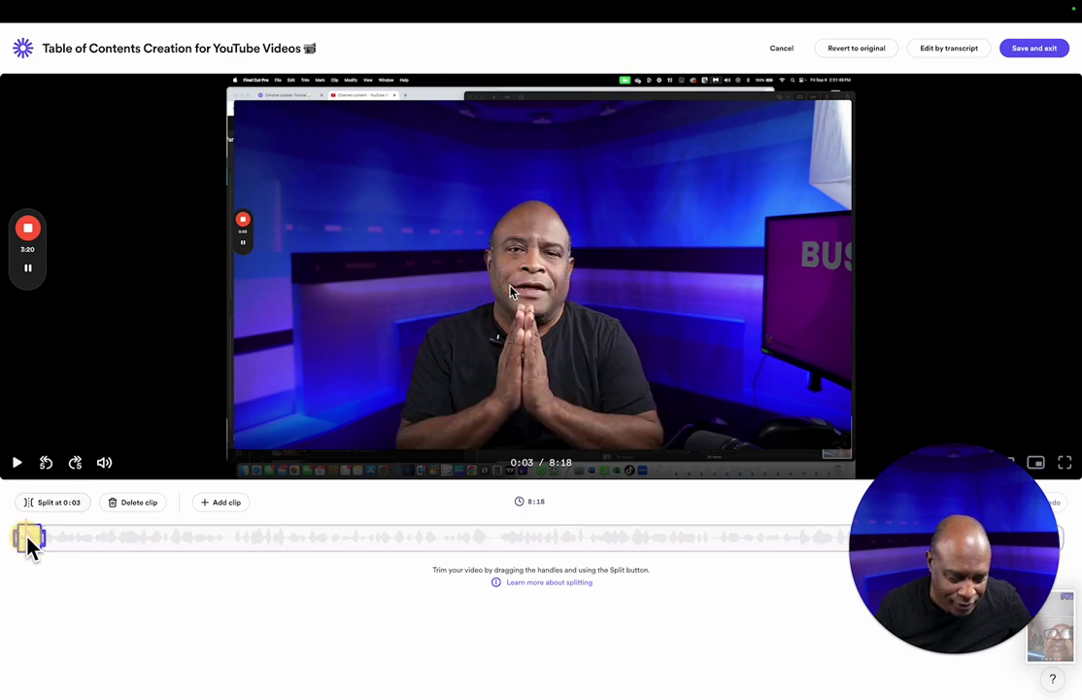
left_click(140, 502)
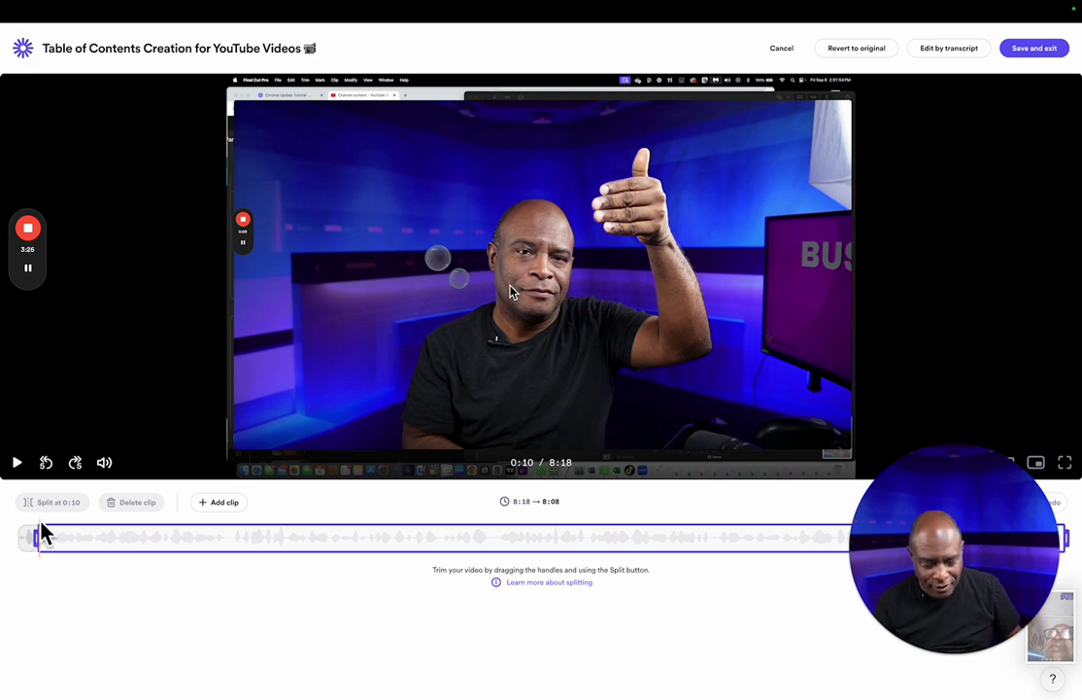
Step: Play the trimmed video from the cut to check its new opening
left_click(476, 232)
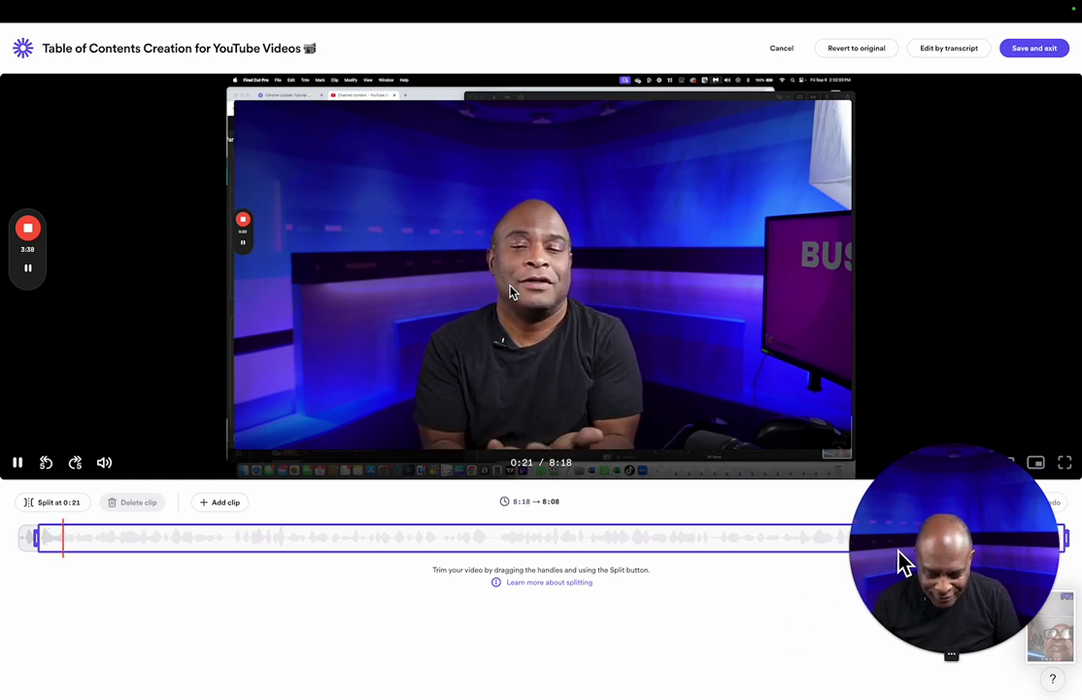
left_click_drag(899, 562, 909, 241)
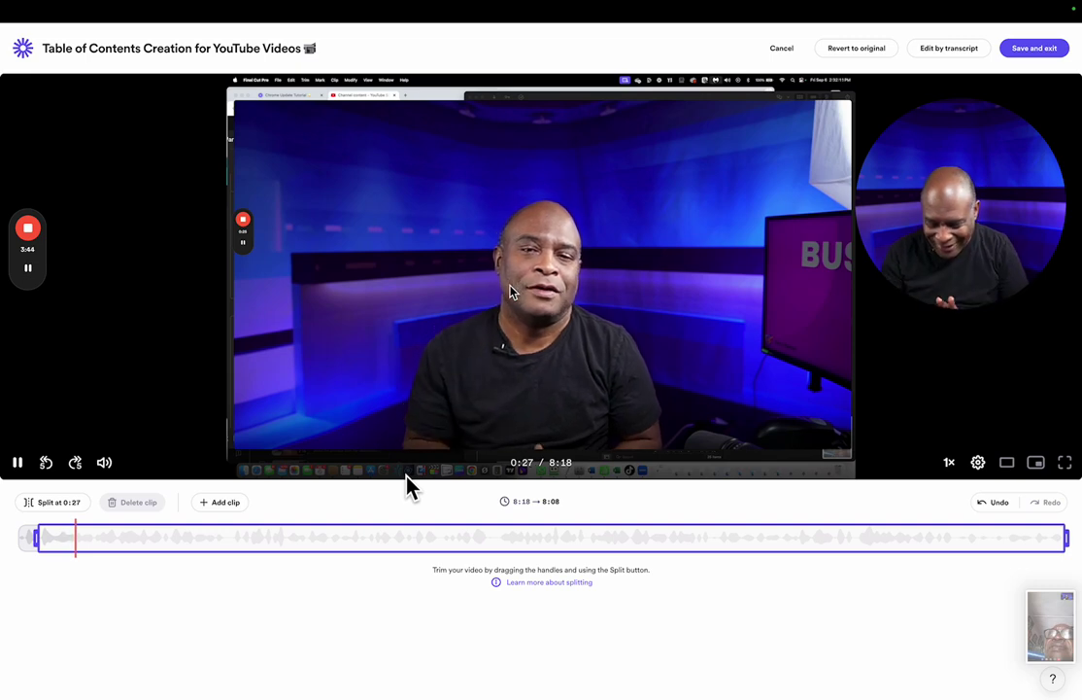
left_click(491, 340)
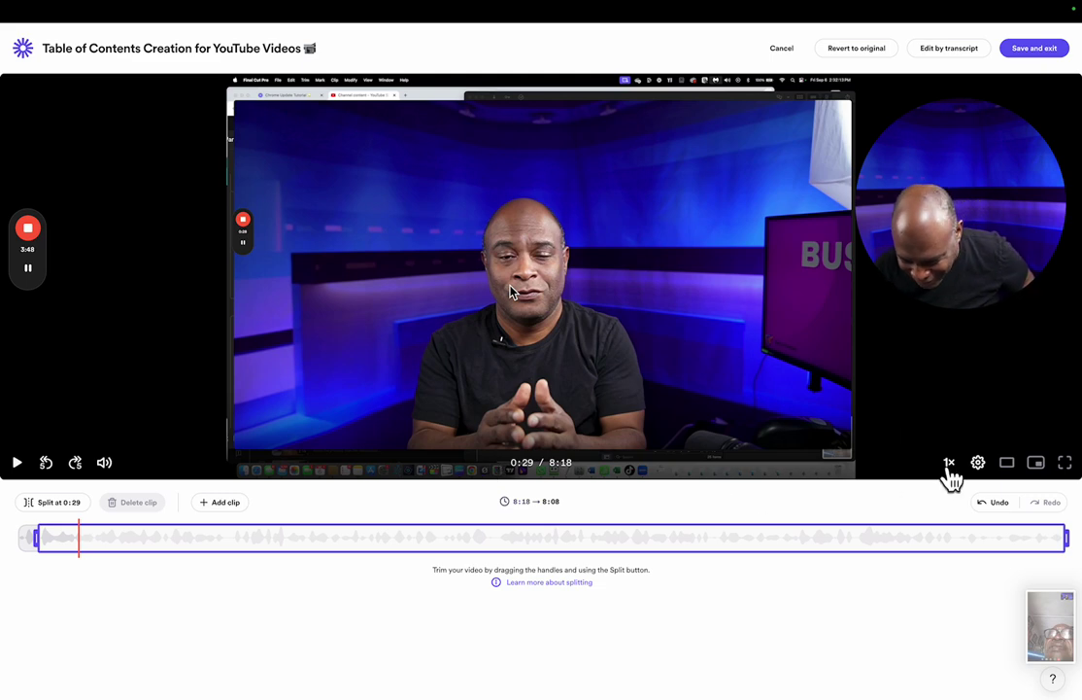
Step: Set the playback speed to 1.2×, then save the trimmed video and leave the editor
left_click(950, 464)
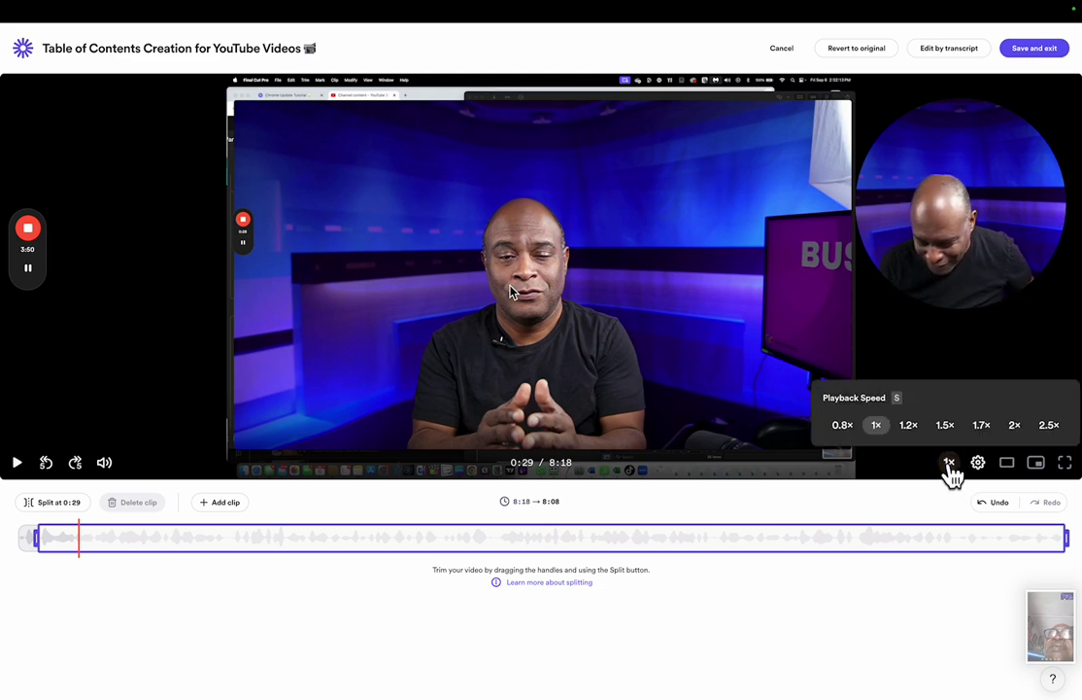
left_click(909, 425)
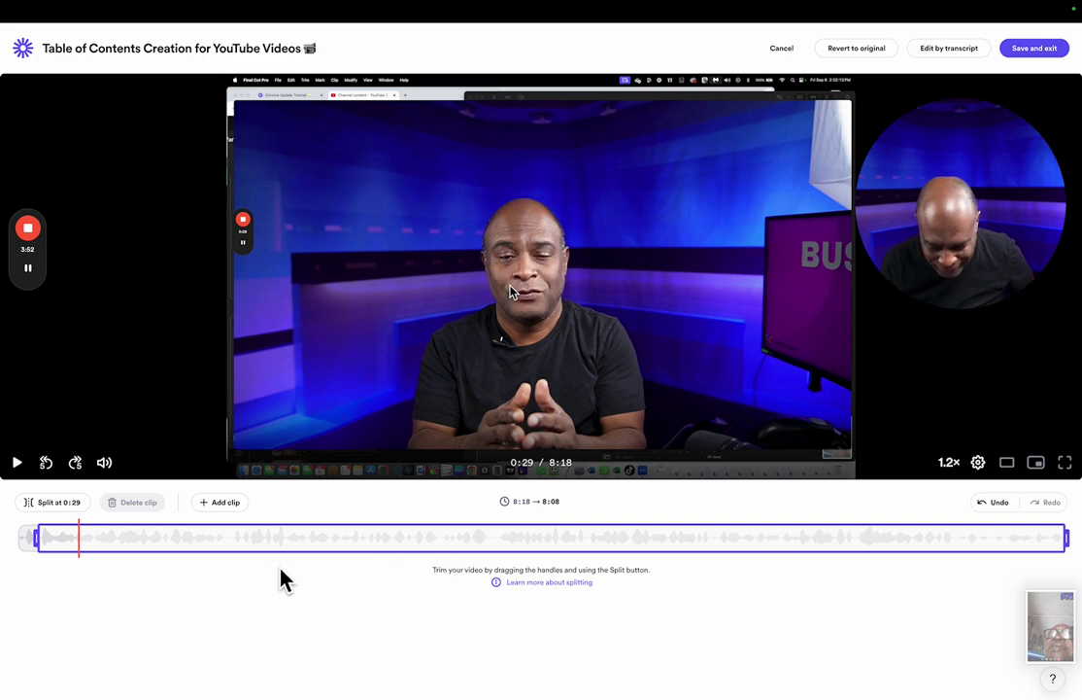
left_click(41, 547)
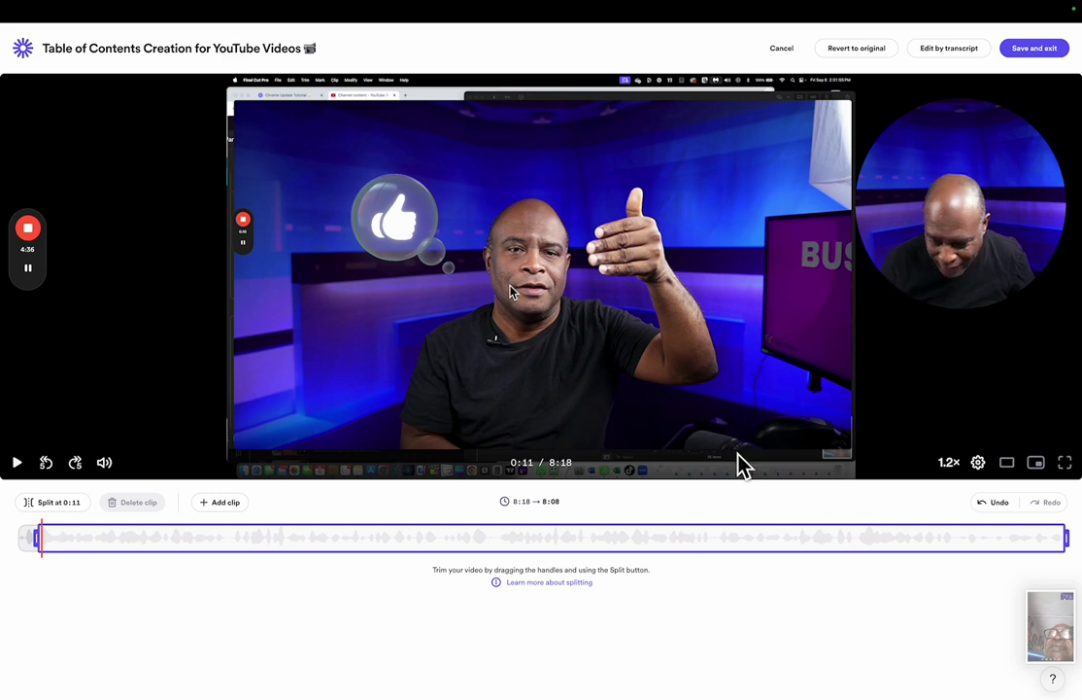
left_click(1033, 50)
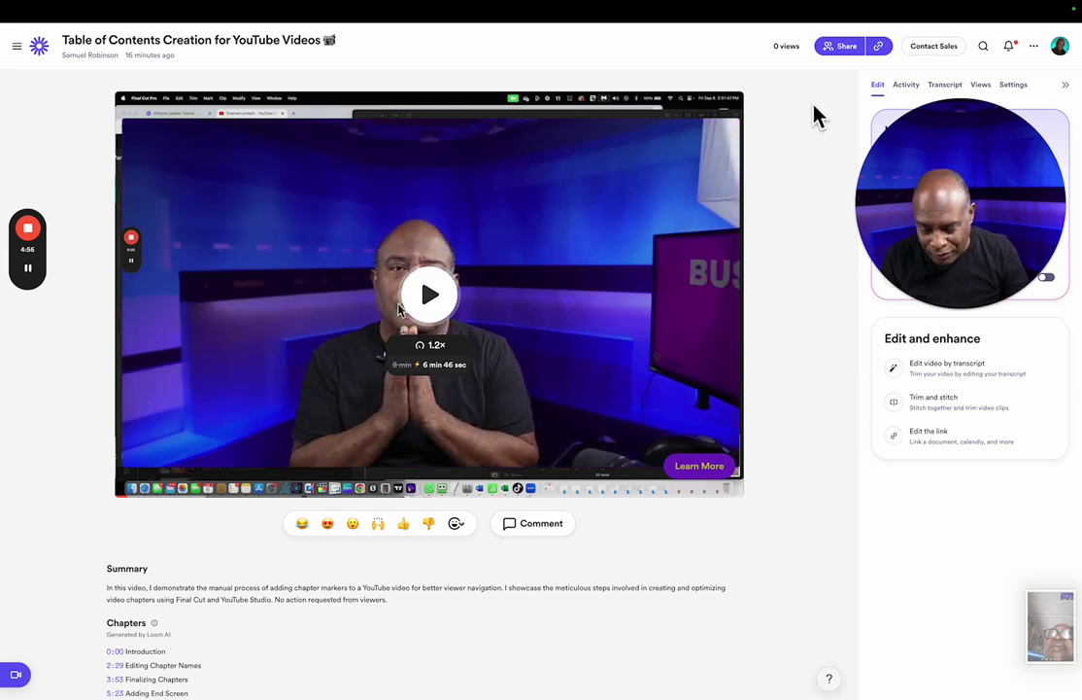
Step: Open the video's social sharing options and start sharing it in a LinkedIn post
left_click(837, 49)
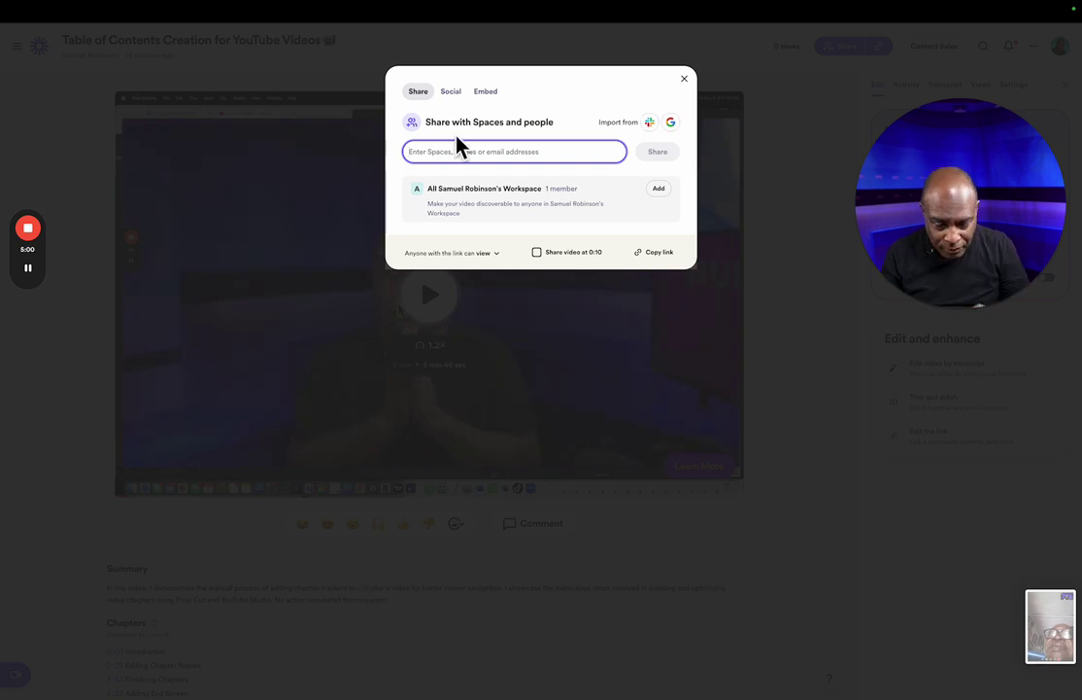
left_click(455, 94)
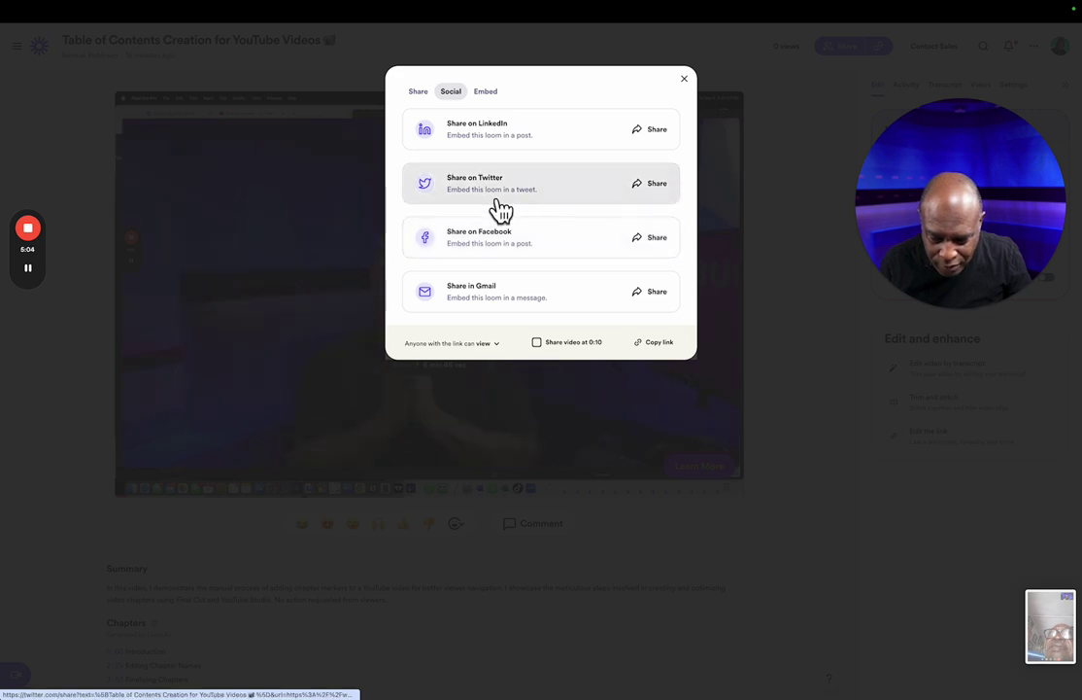
left_click(543, 142)
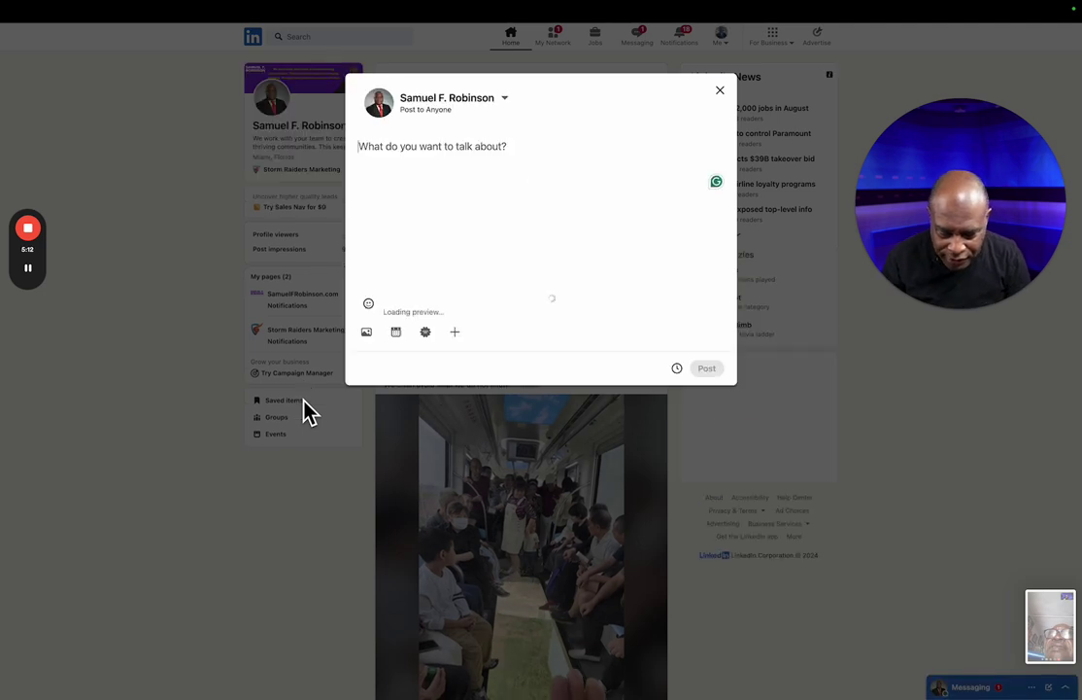
Step: Write "How to edit a Loom.AI Video" as the LinkedIn post text and publish the post
left_click(450, 157)
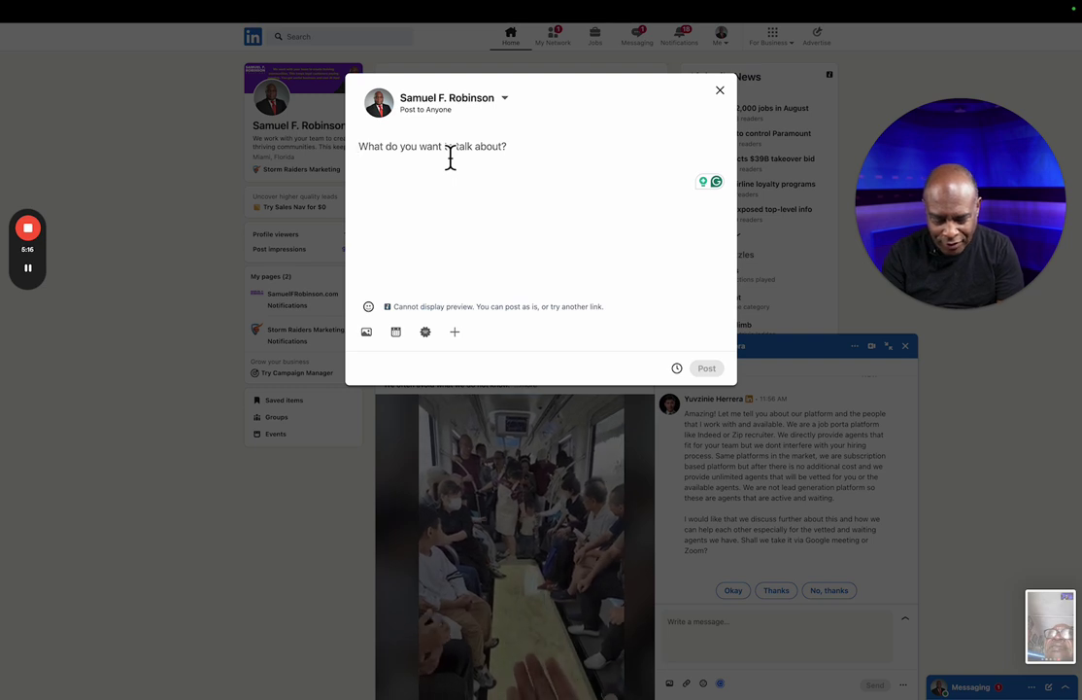
type("How to")
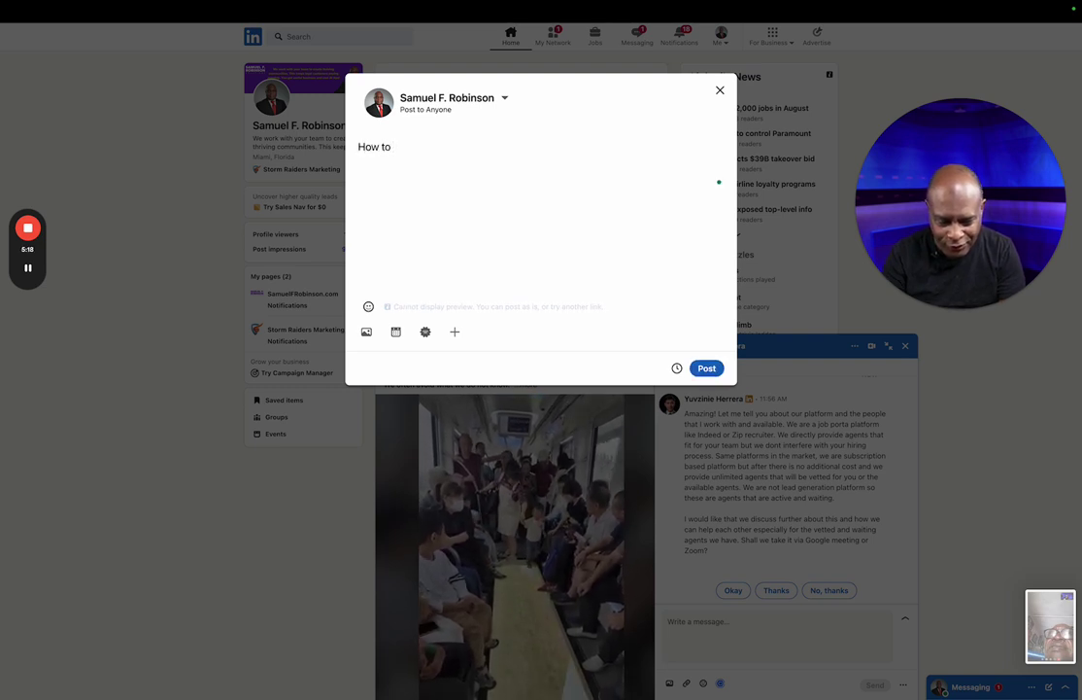
type(" edit")
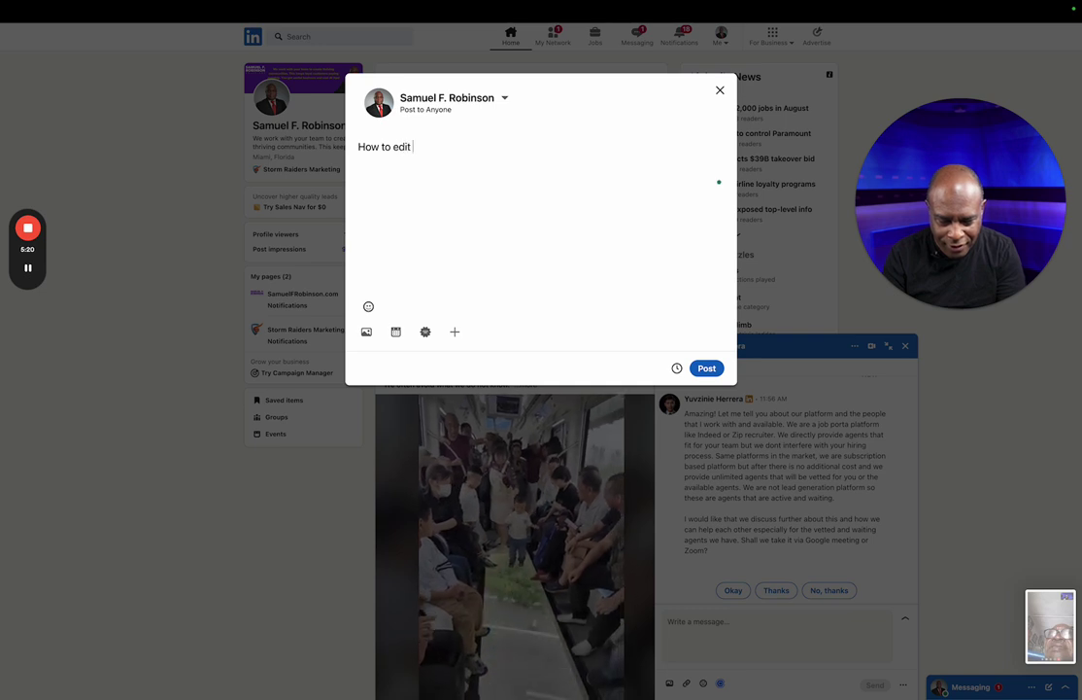
type(" a ")
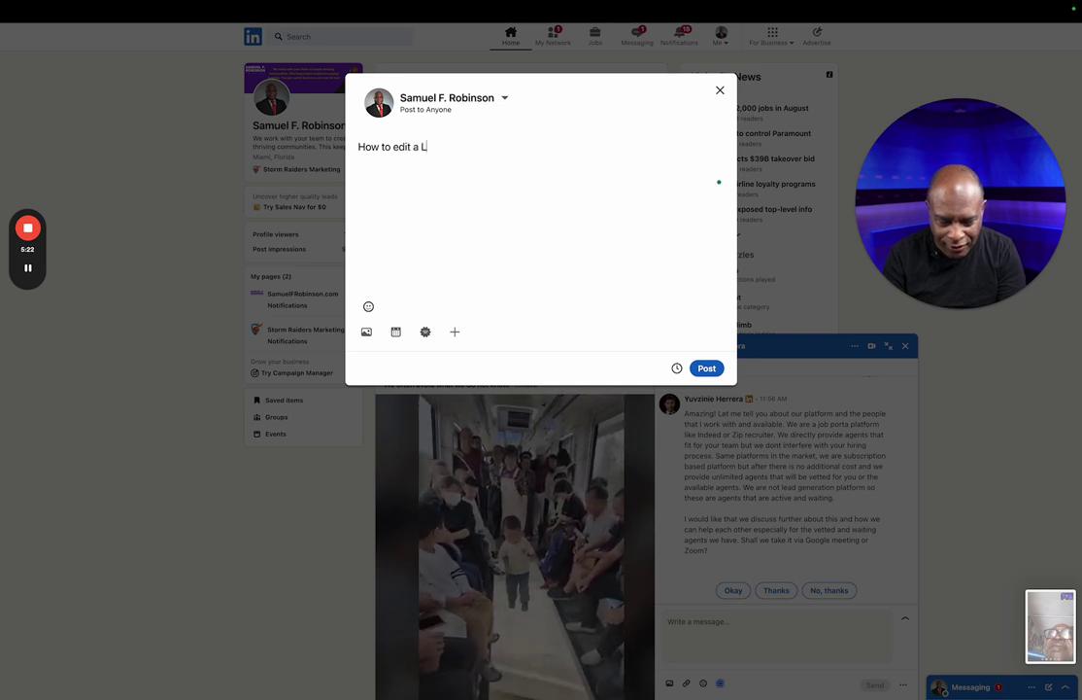
type("Loo")
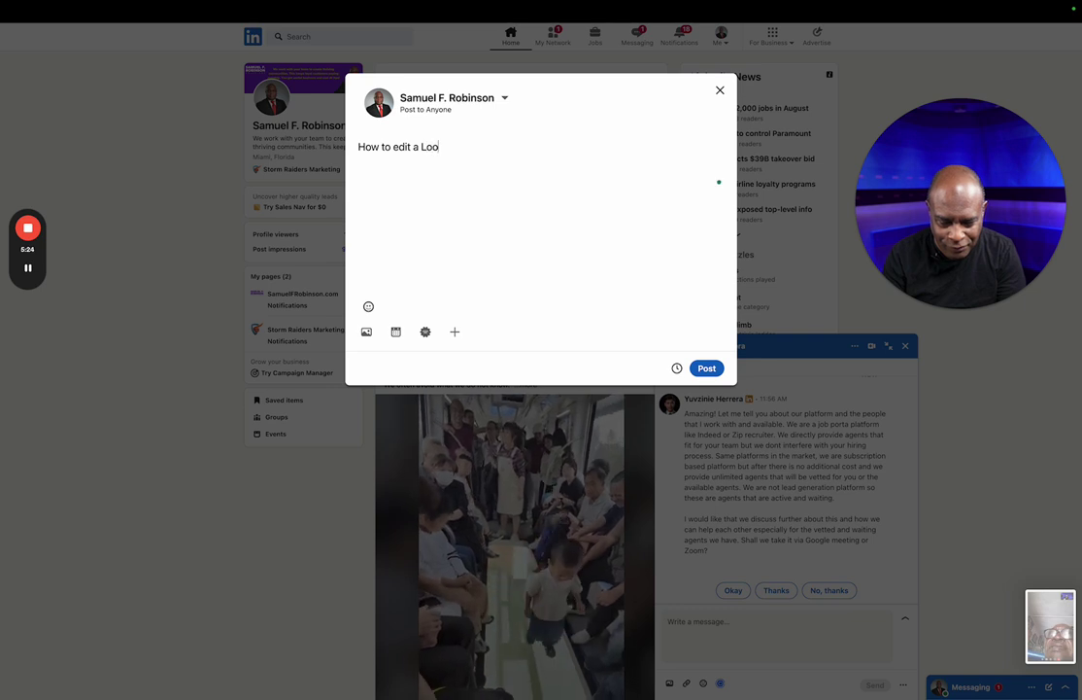
type("m.")
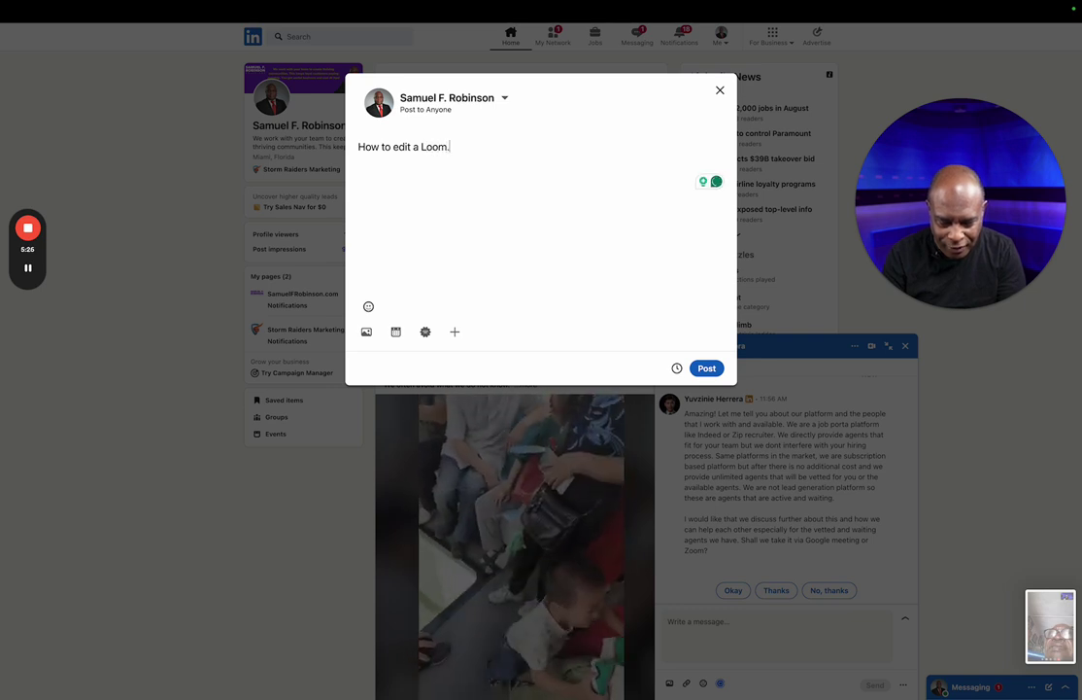
type("AI ")
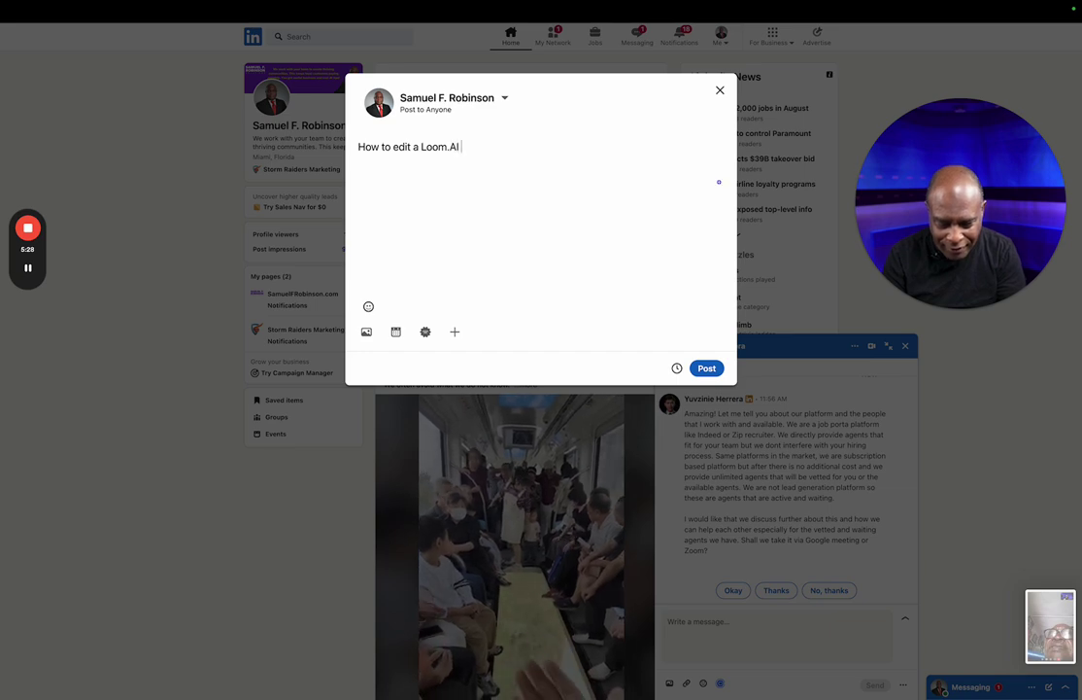
type("Video")
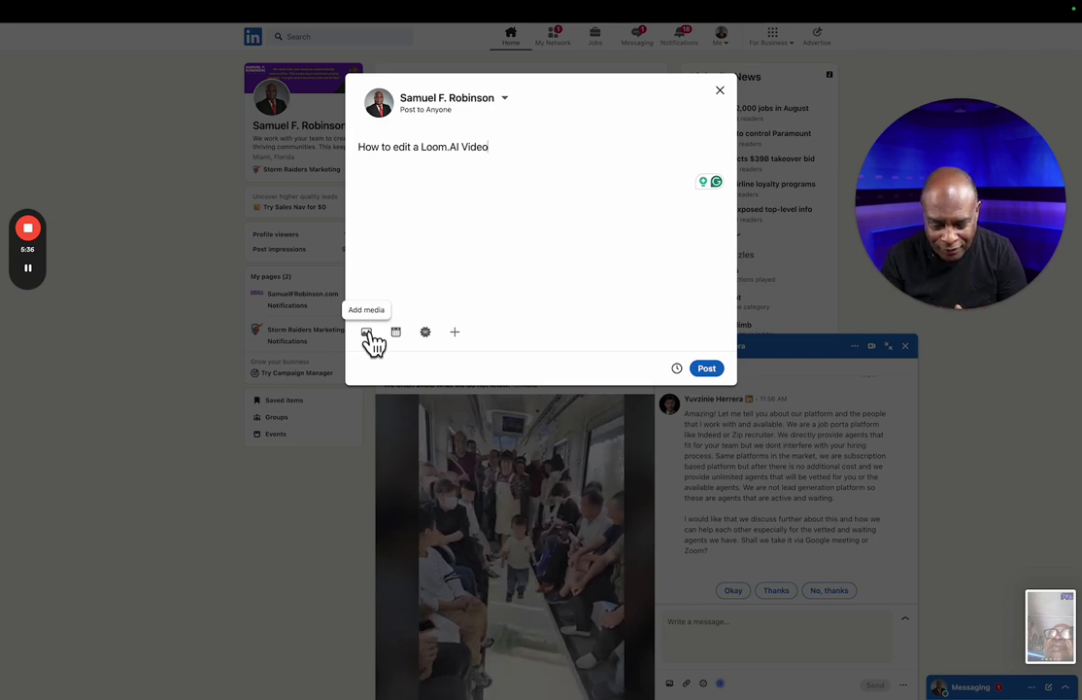
left_click(708, 371)
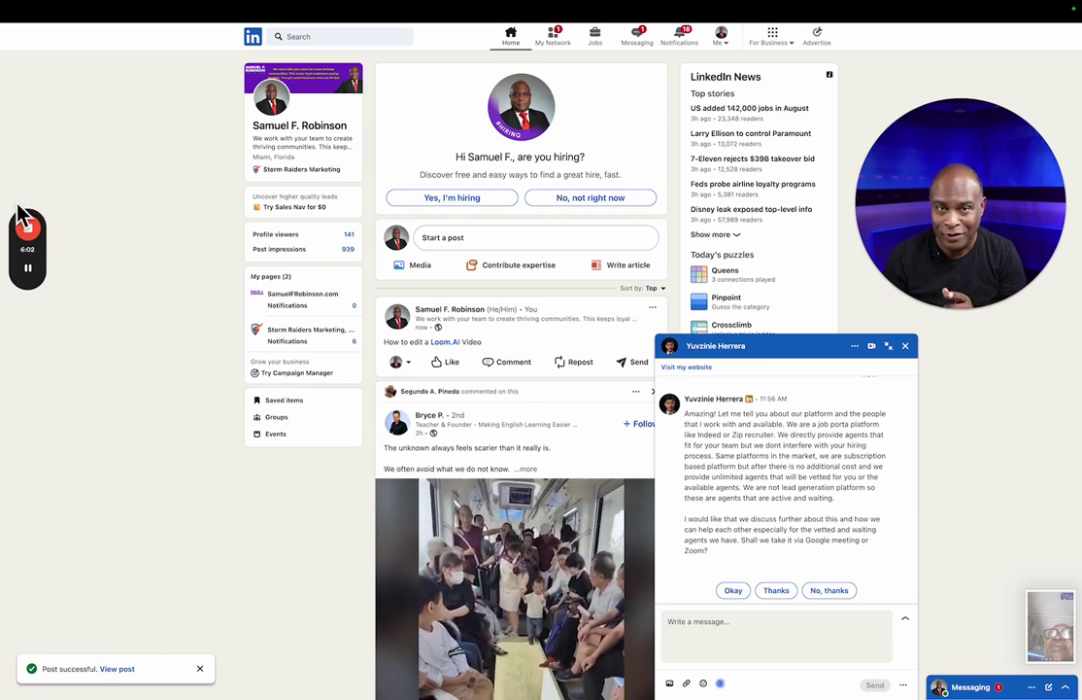
mouse_move(35, 243)
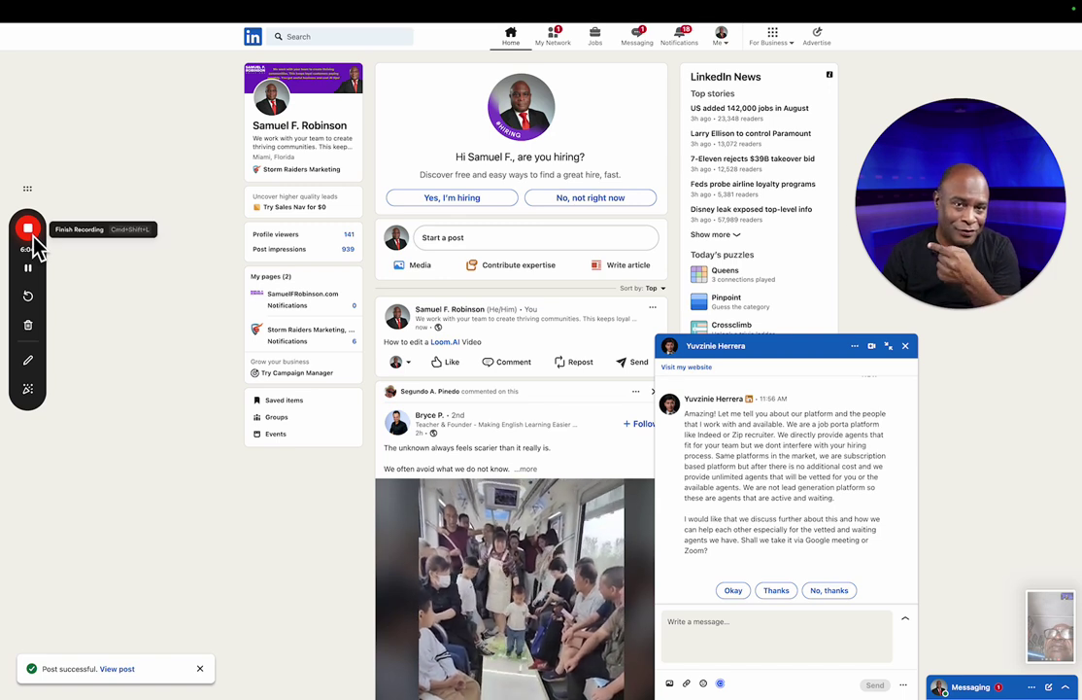